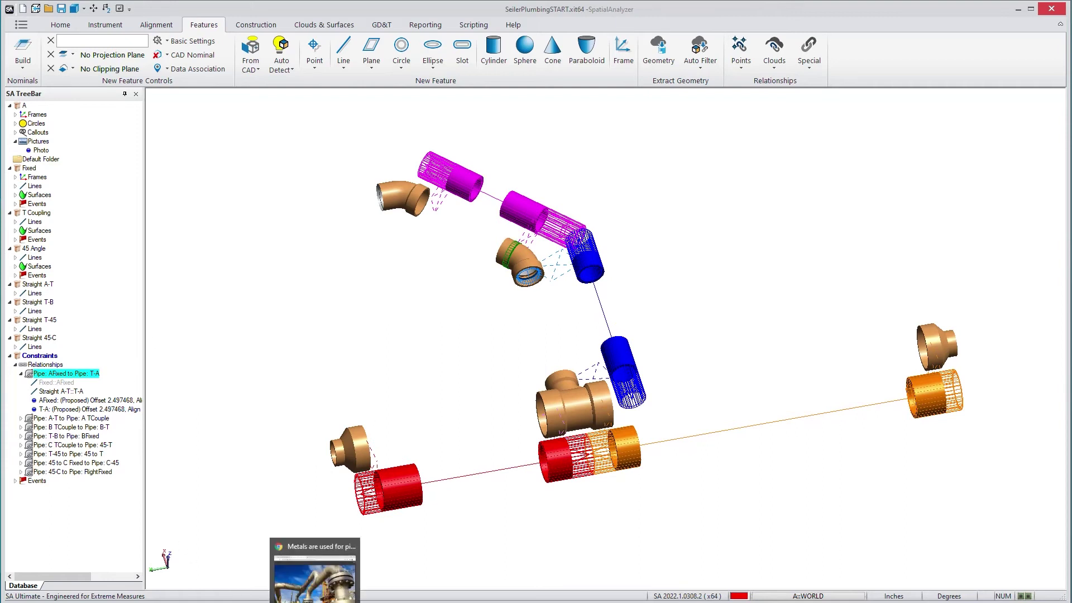
Look over the pipe-fittings web page and the available special relationship types.
click(271, 560)
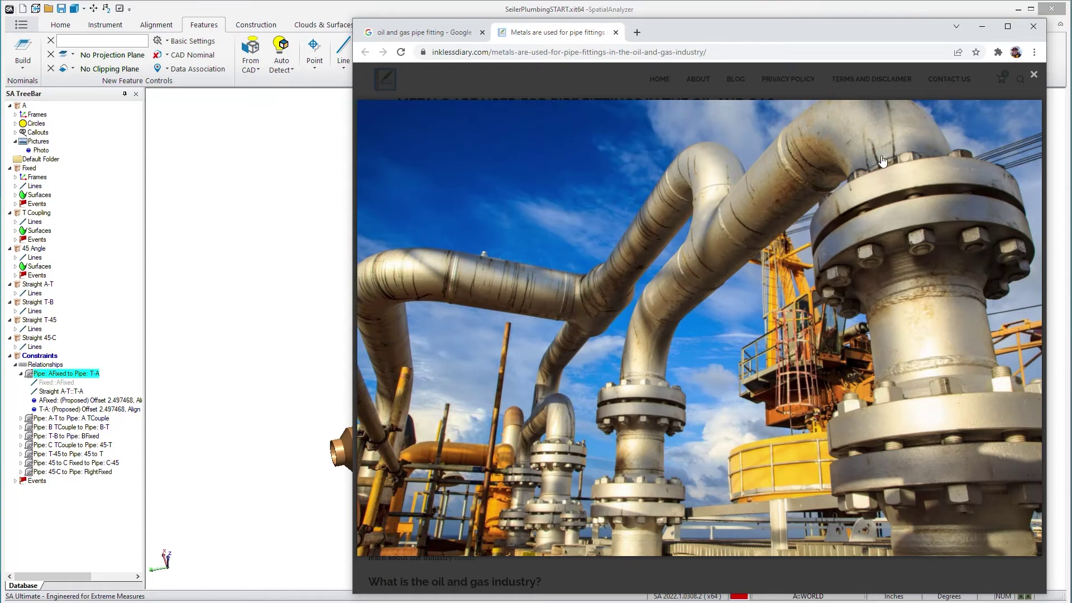
click(983, 27)
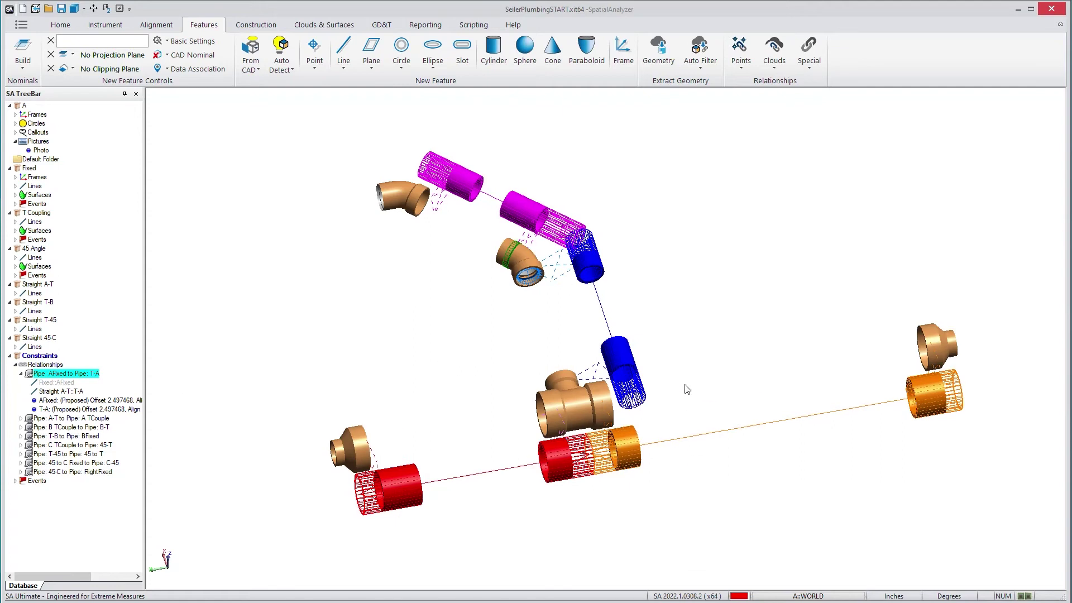
click(809, 65)
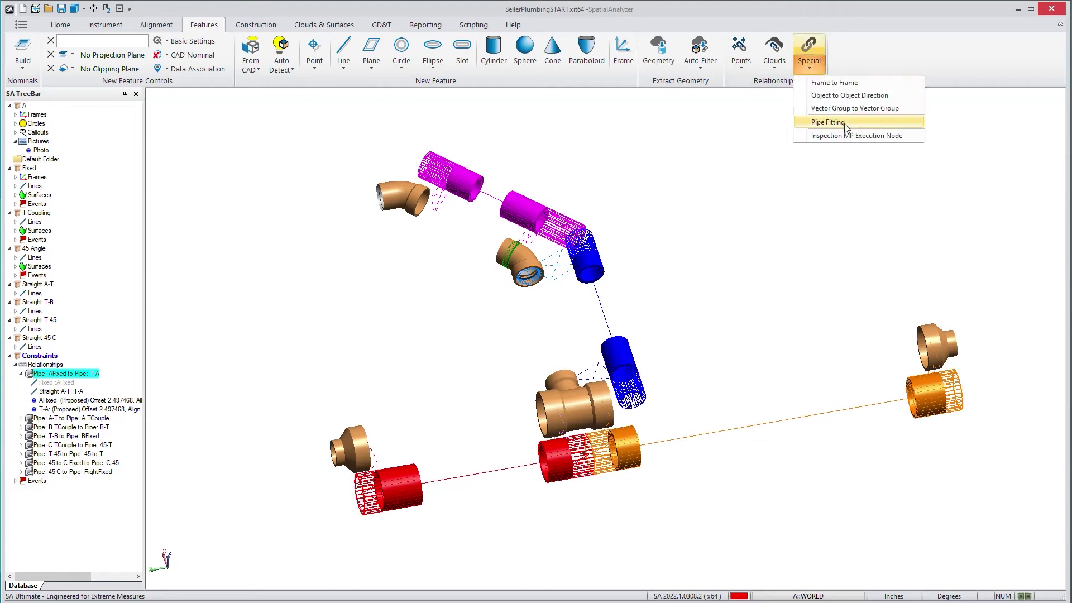
click(217, 429)
Start Move Collections by Minimizing Relationships with the blue, orange and red pipe collections movable.
right_click(44, 365)
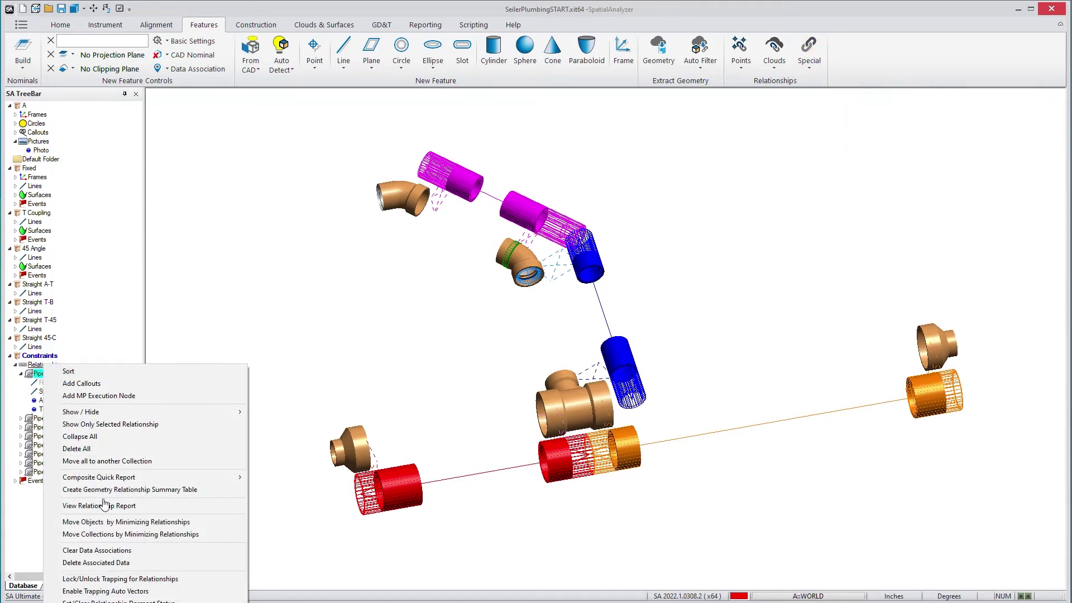
click(112, 534)
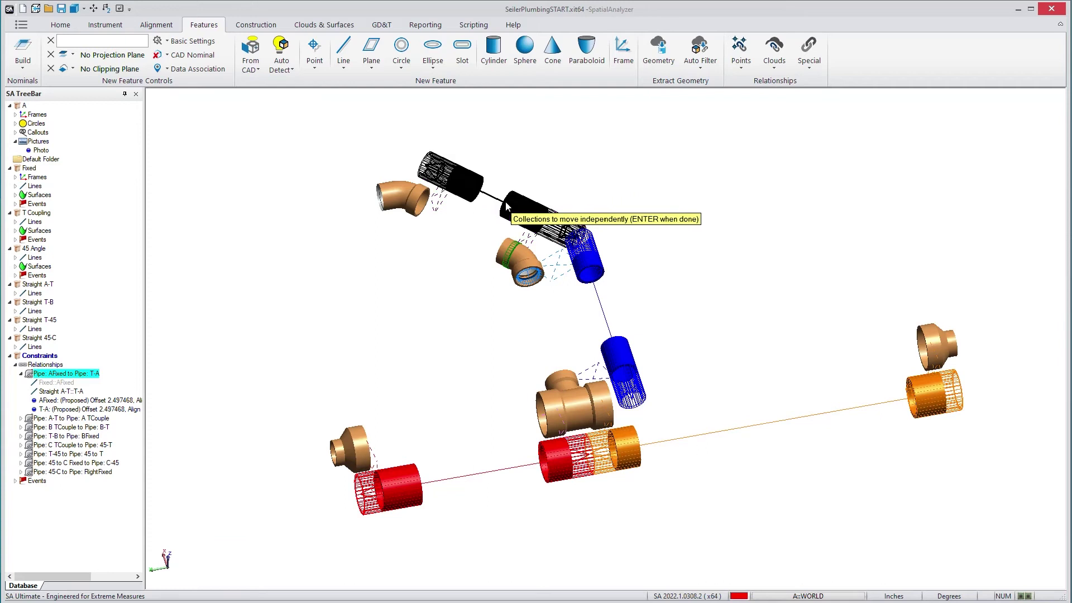
click(587, 268)
click(620, 447)
click(558, 466)
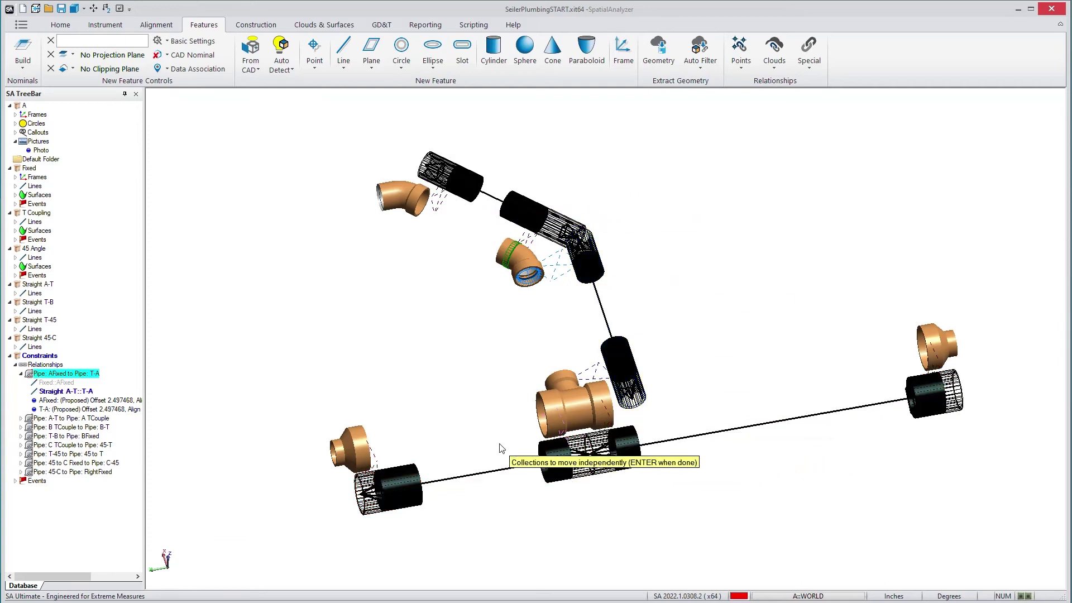
key(Return)
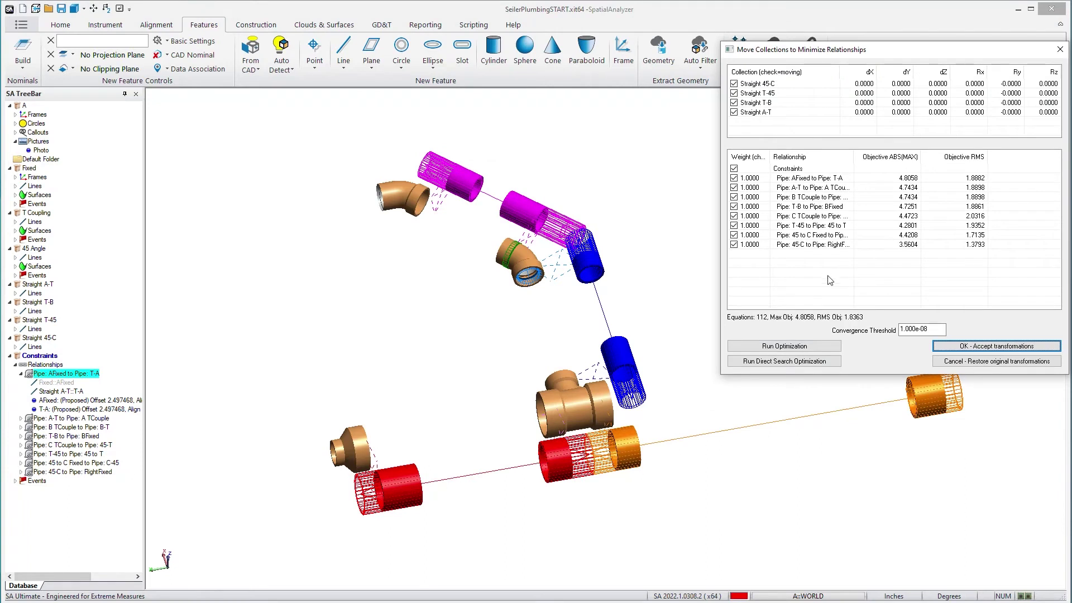
Set convergence threshold 1.000e-04, run the optimisation (max 0.0542, RMS 0.0157) and accept the transformations.
double_click(922, 330)
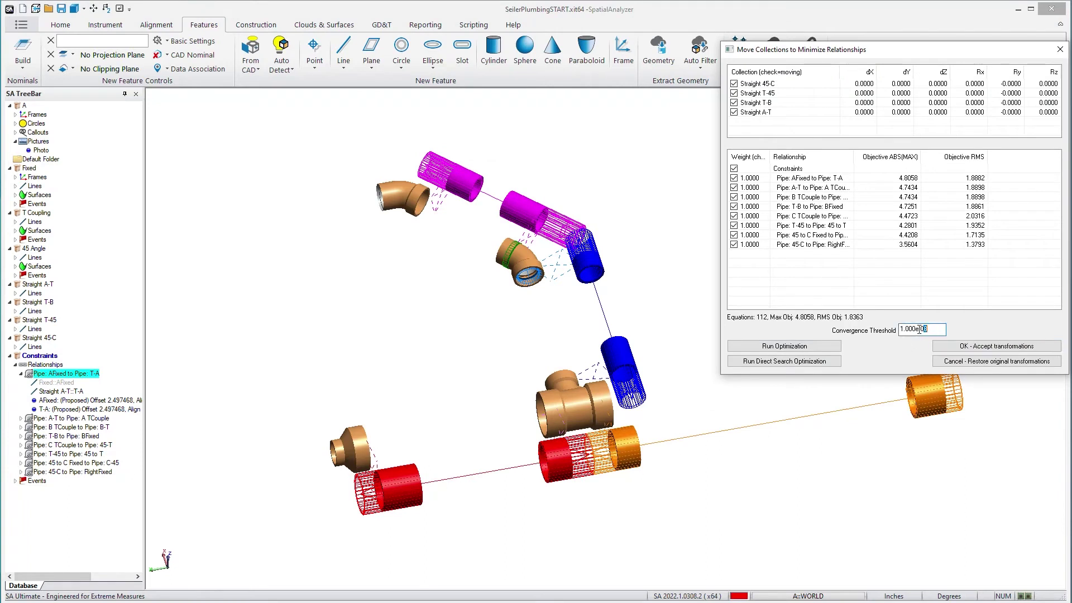
text(04)
click(785, 346)
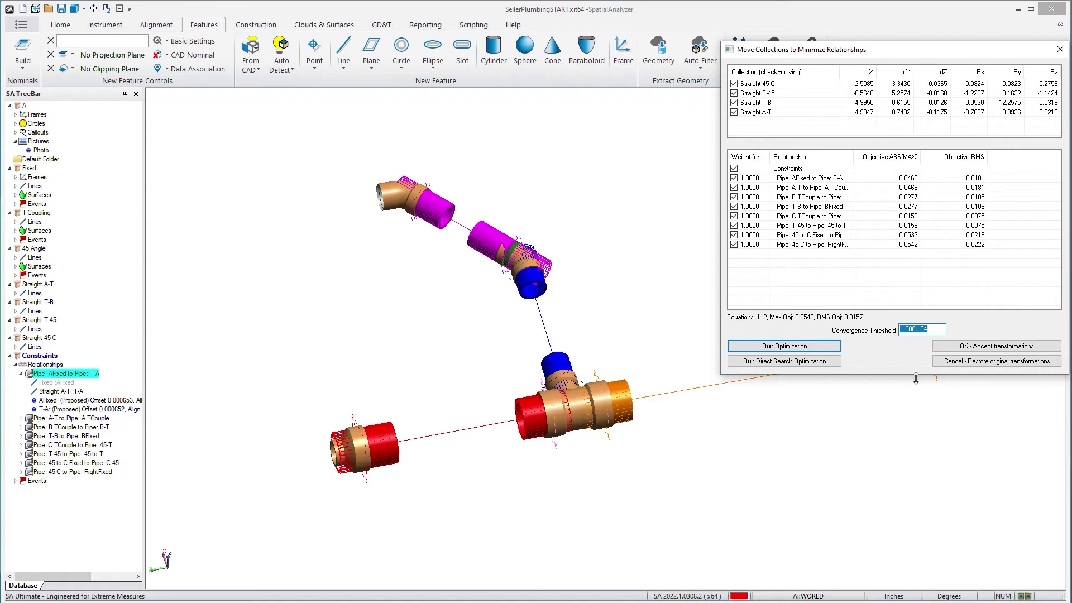
click(978, 350)
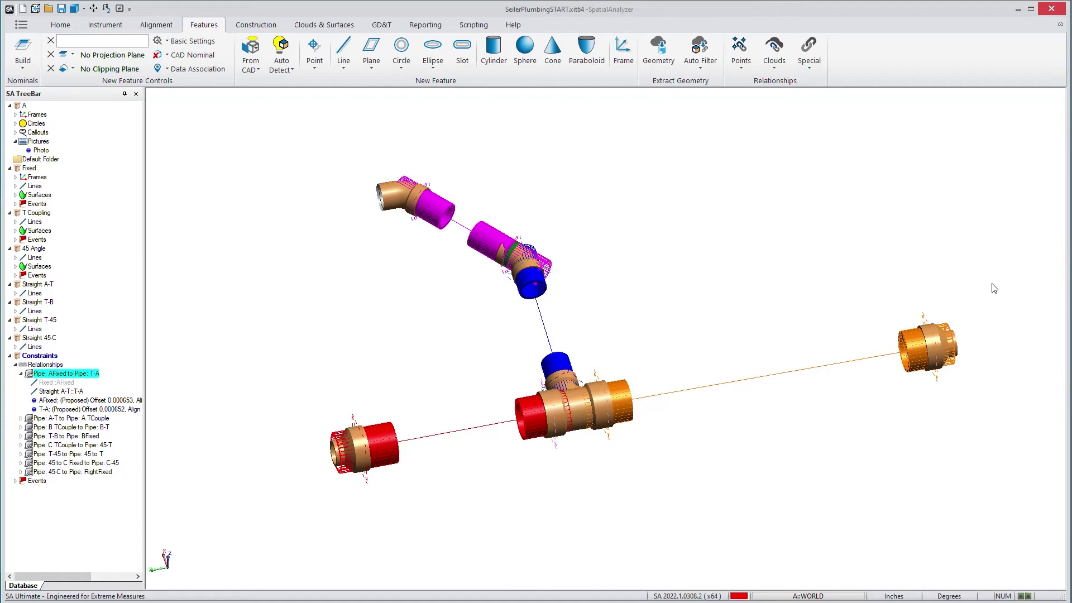
Minimise the plumbing job and orbit the view of the two arrows in PipeMPCommands.
click(1019, 13)
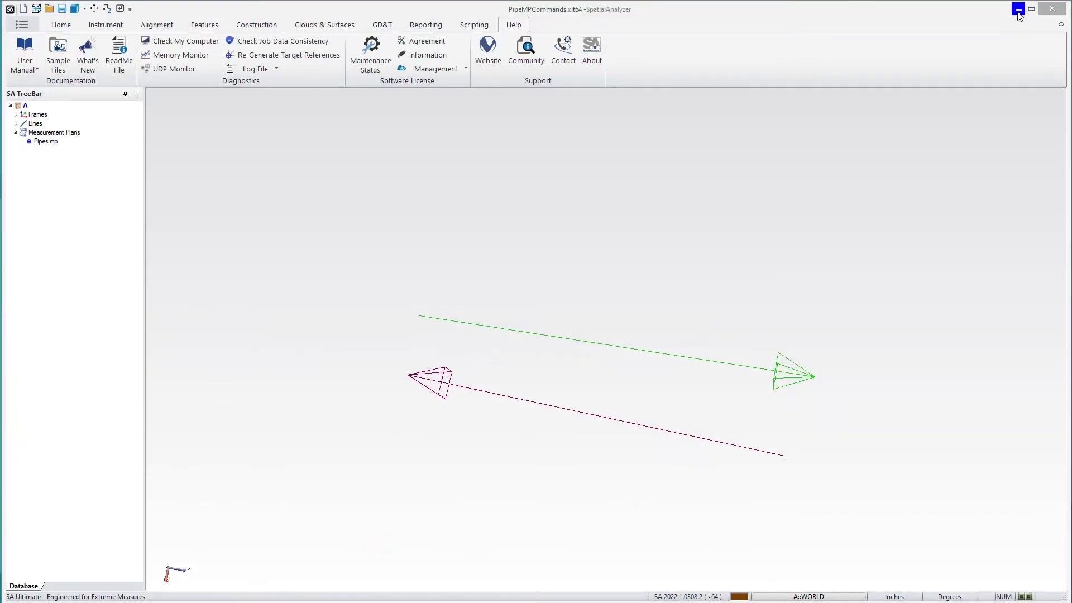
right_drag(643, 399, 672, 450)
right_drag(628, 393, 639, 410)
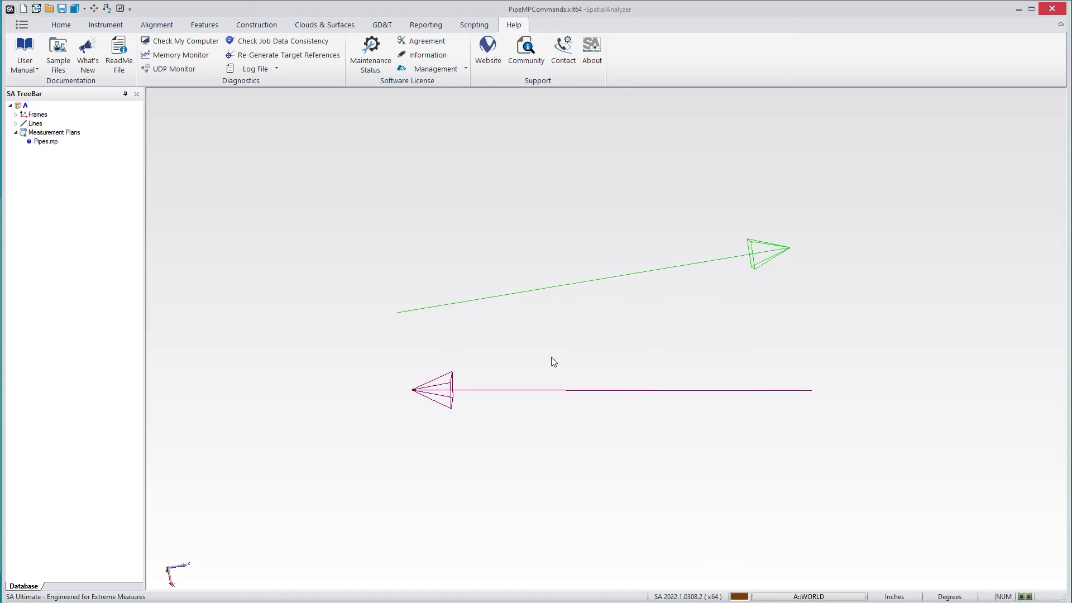
right_drag(551, 357, 574, 362)
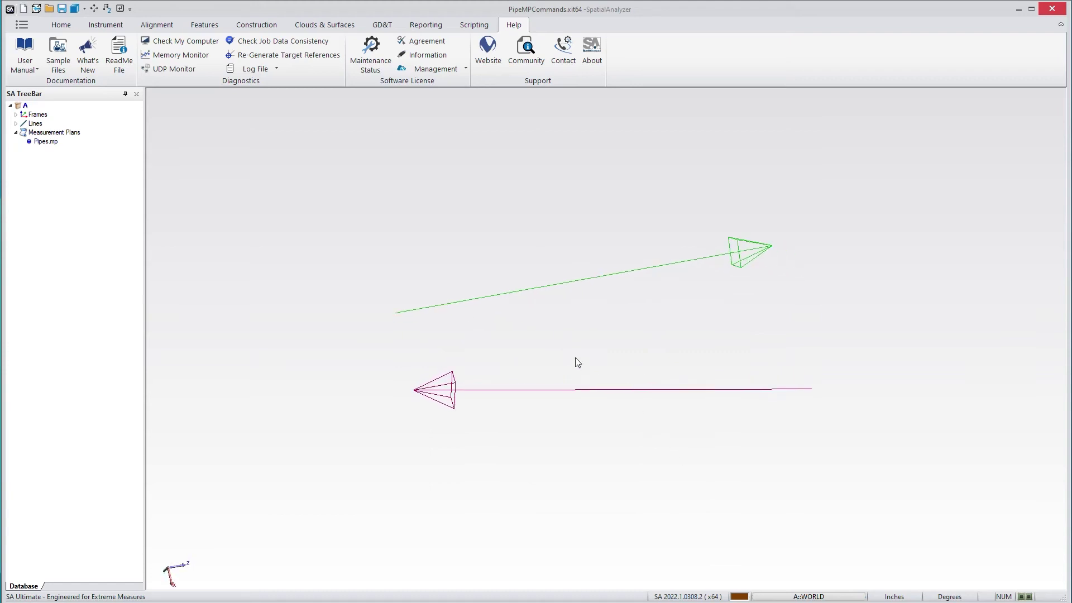
Open the Pipes.mp measurement plan for editing from the Features tab and move the editor aside.
click(204, 26)
click(812, 66)
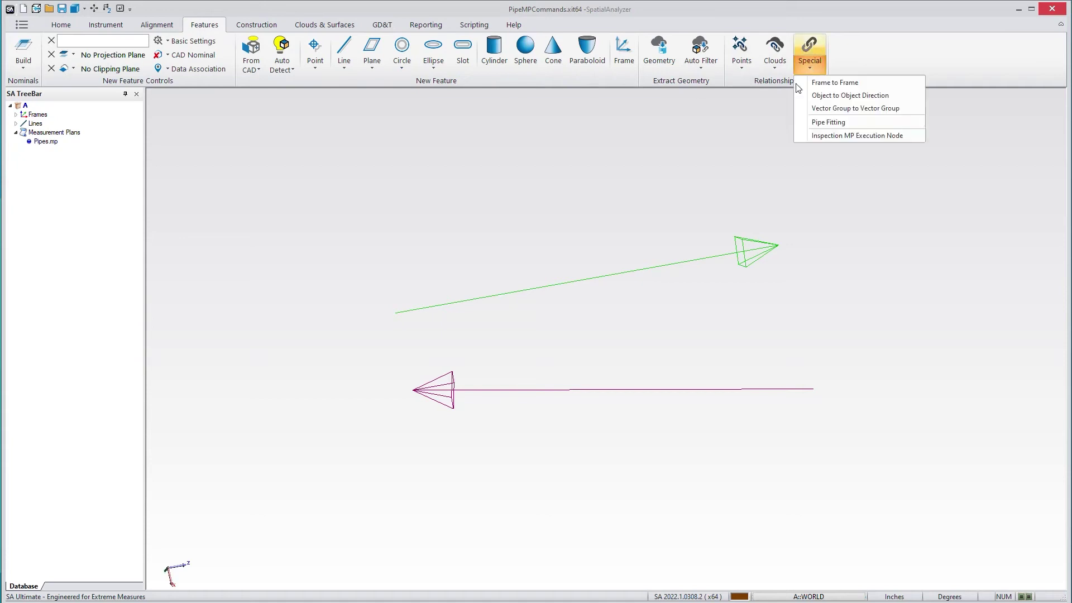
click(45, 145)
right_click(45, 143)
click(73, 163)
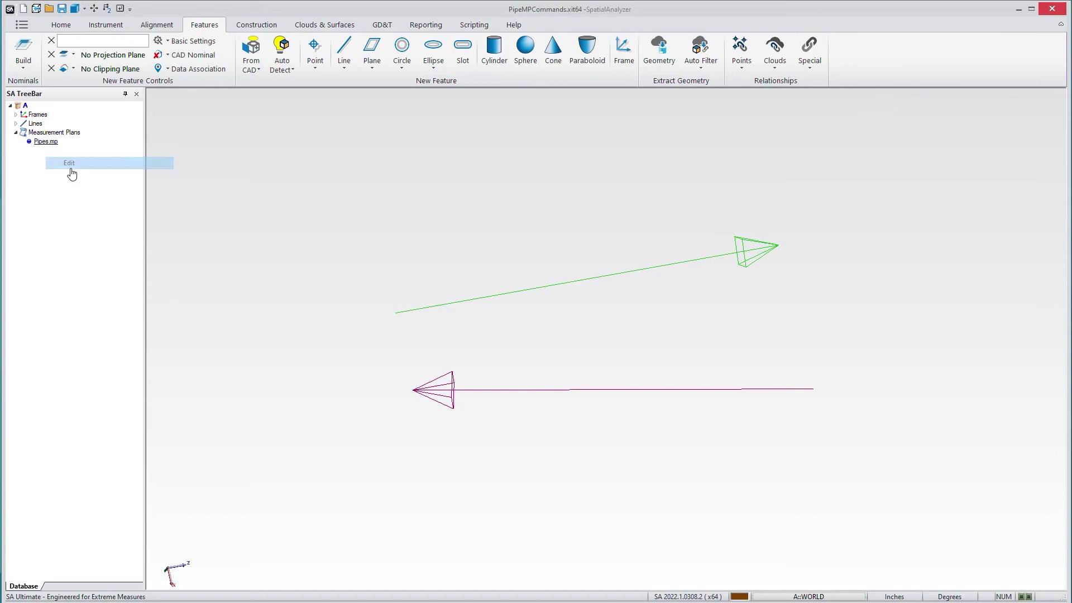
drag(73, 167, 50, 407)
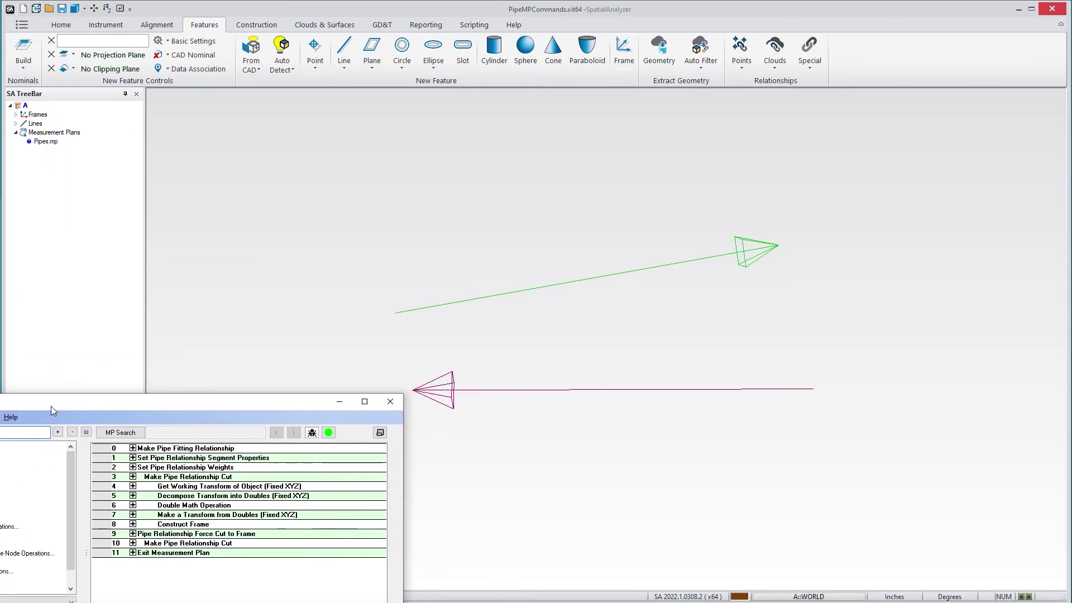
Enable Debug, run the first plan step creating the pipe relationship, and inspect the New relationship.
click(312, 432)
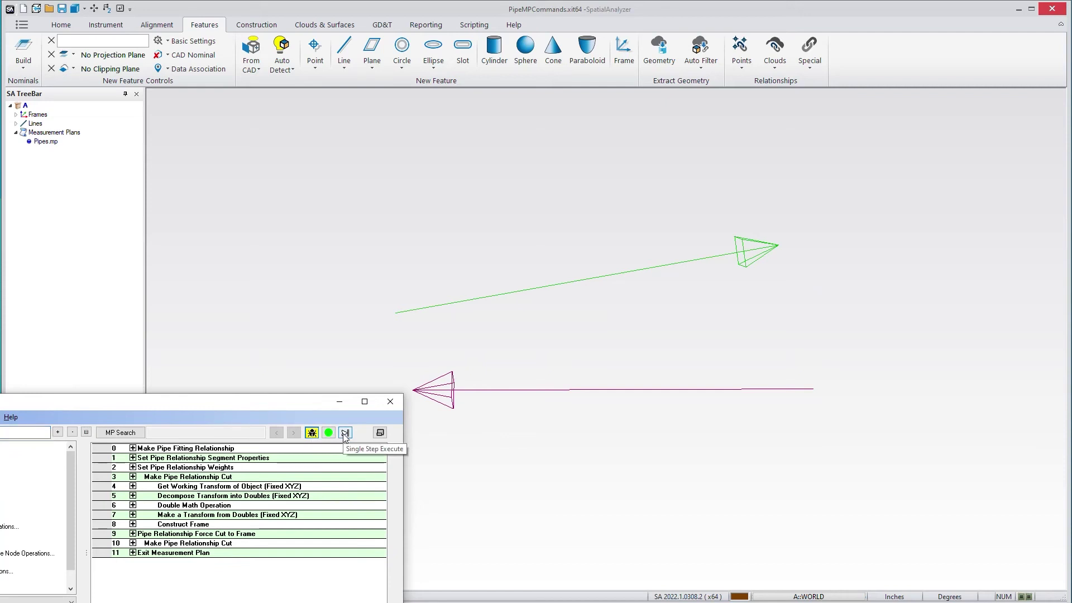
click(345, 433)
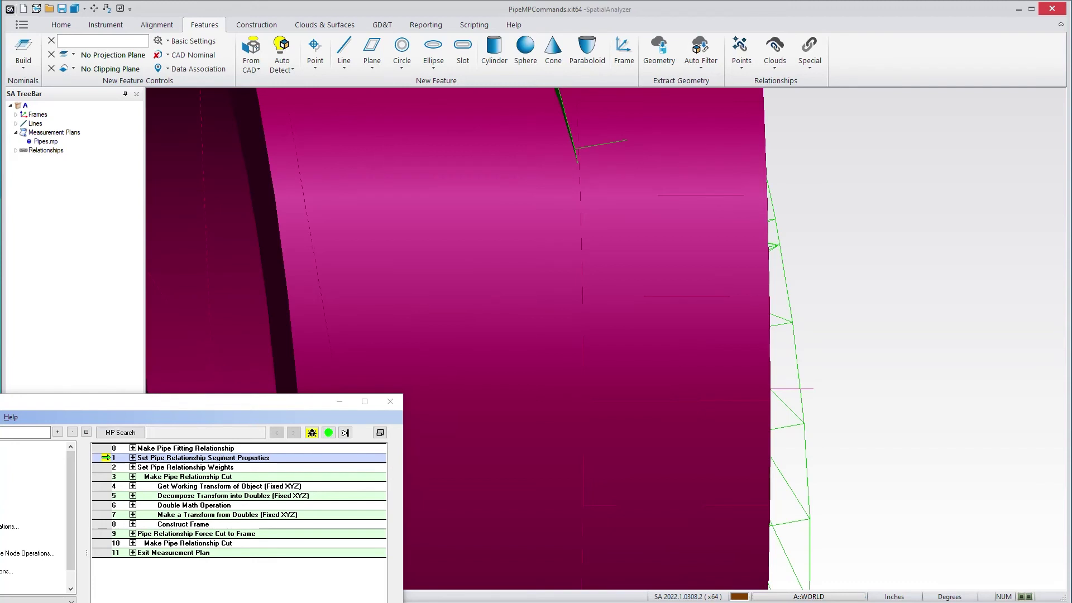
click(16, 151)
right_drag(618, 250, 545, 323)
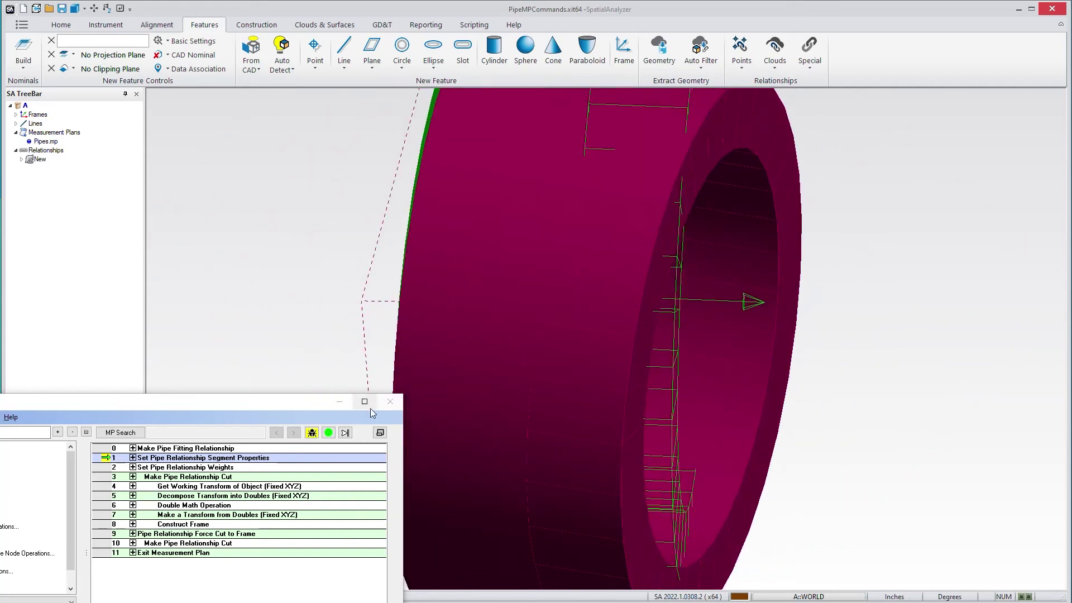
Run the step setting pipe segment properties and view both pipe segments.
click(345, 432)
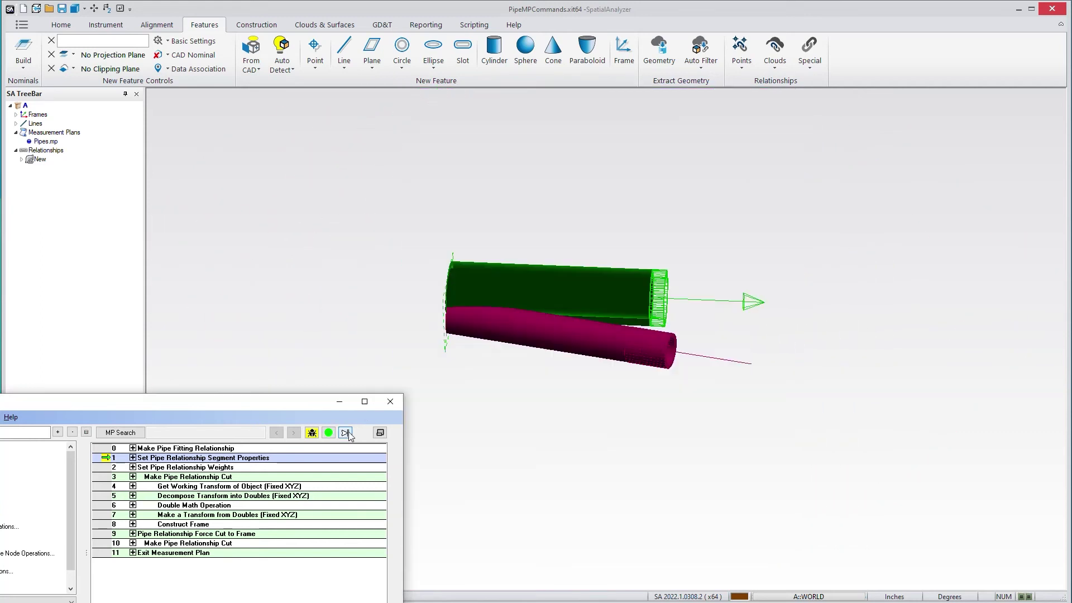
right_drag(604, 396, 627, 368)
scroll(665, 333, up, 2)
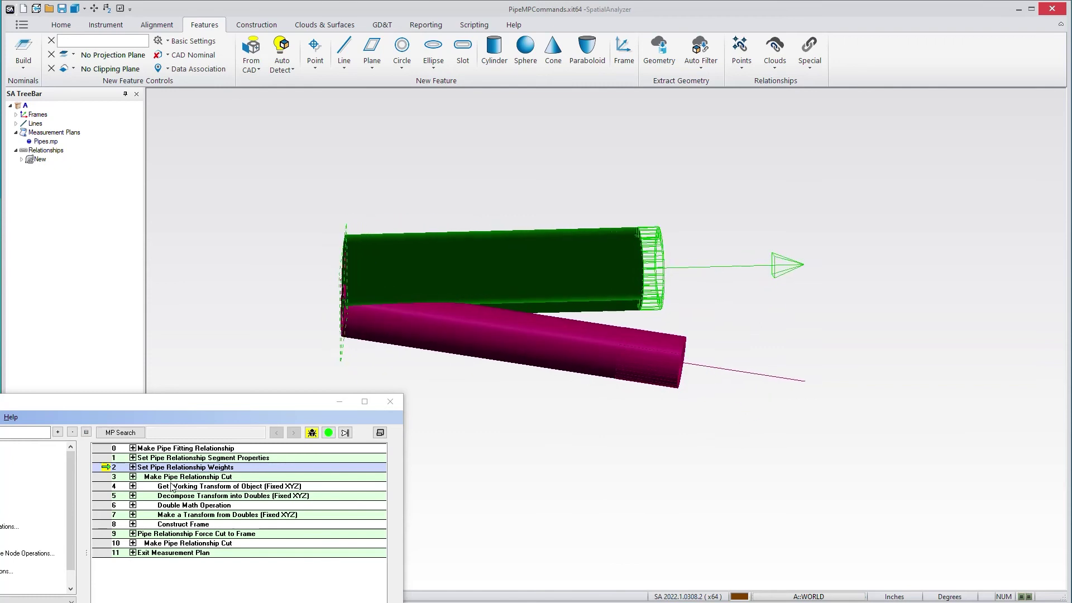
Run the Set Pipe Relationship Weights step, orbit around the pipes and green ring, and expand New.
click(345, 433)
right_drag(593, 393, 700, 326)
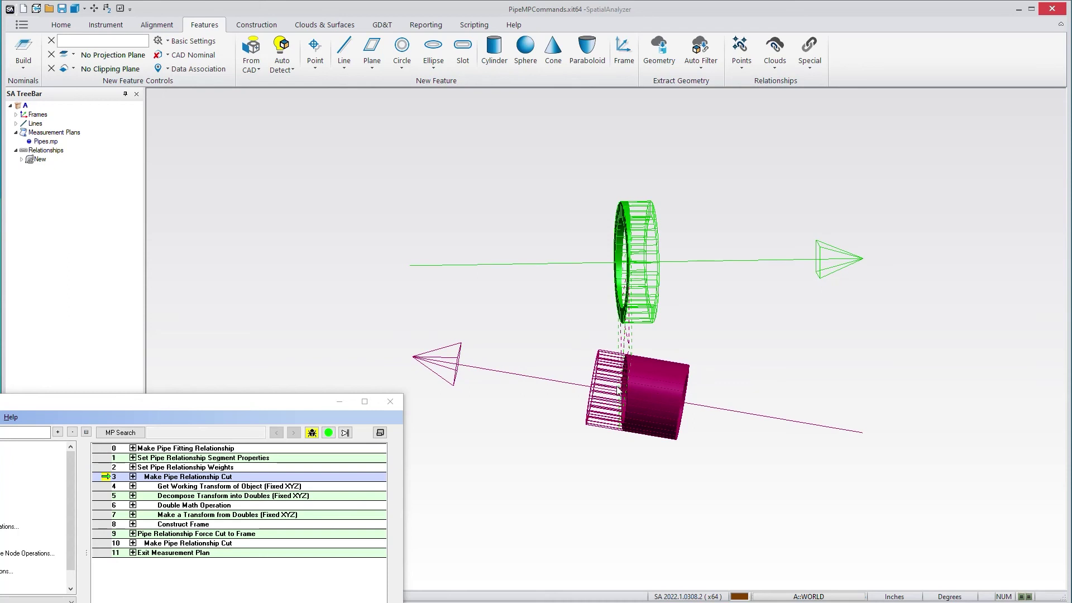
right_drag(617, 389, 607, 361)
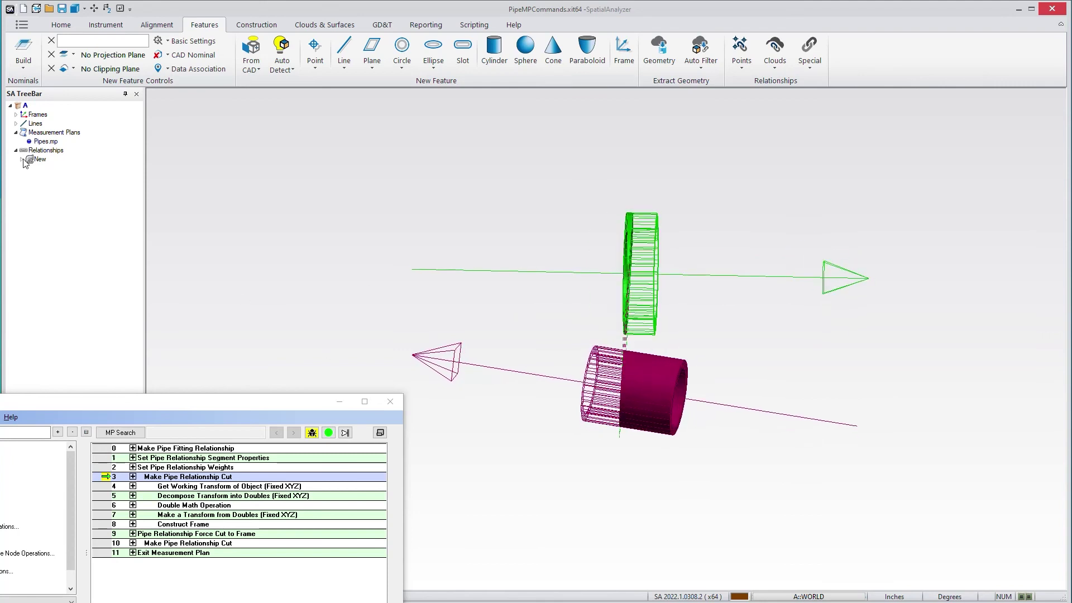
mouse_move(571, 439)
right_down()
mouse_move(591, 441)
mouse_move(583, 431)
right_up()
right_drag(310, 274, 379, 296)
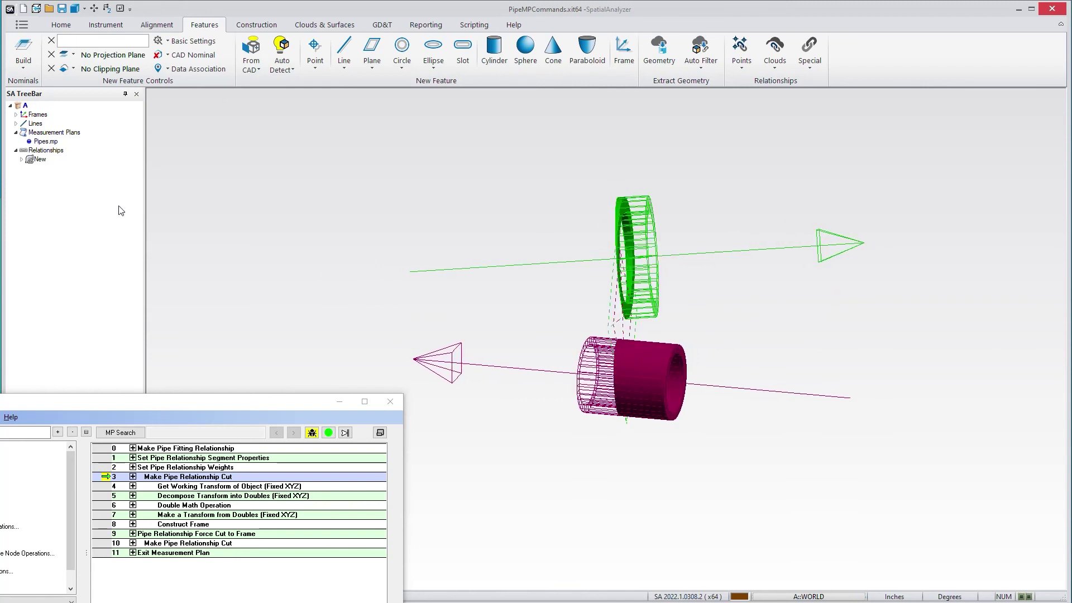
click(22, 160)
Open New's Pipe to Pipe Relationship properties, view its weighting factors, cancel, and move the dialog aside.
right_click(37, 160)
click(56, 163)
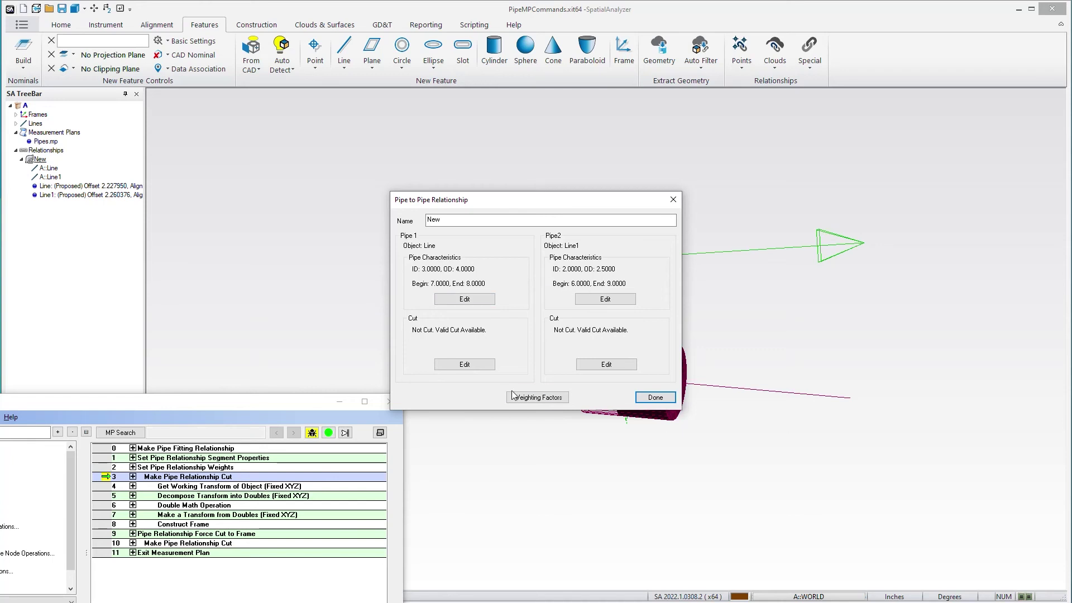
click(528, 398)
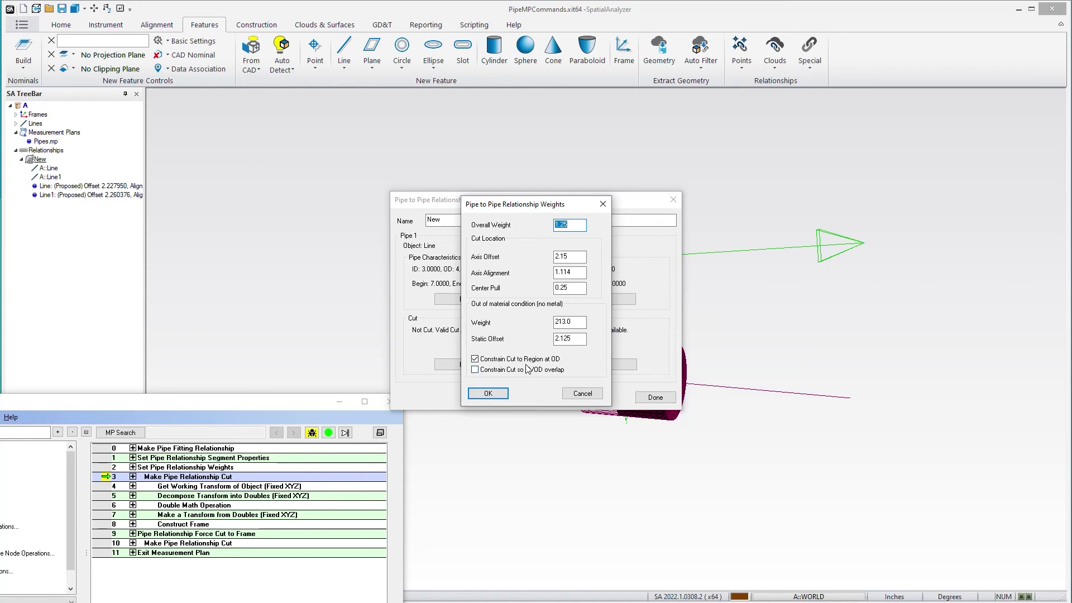
click(580, 393)
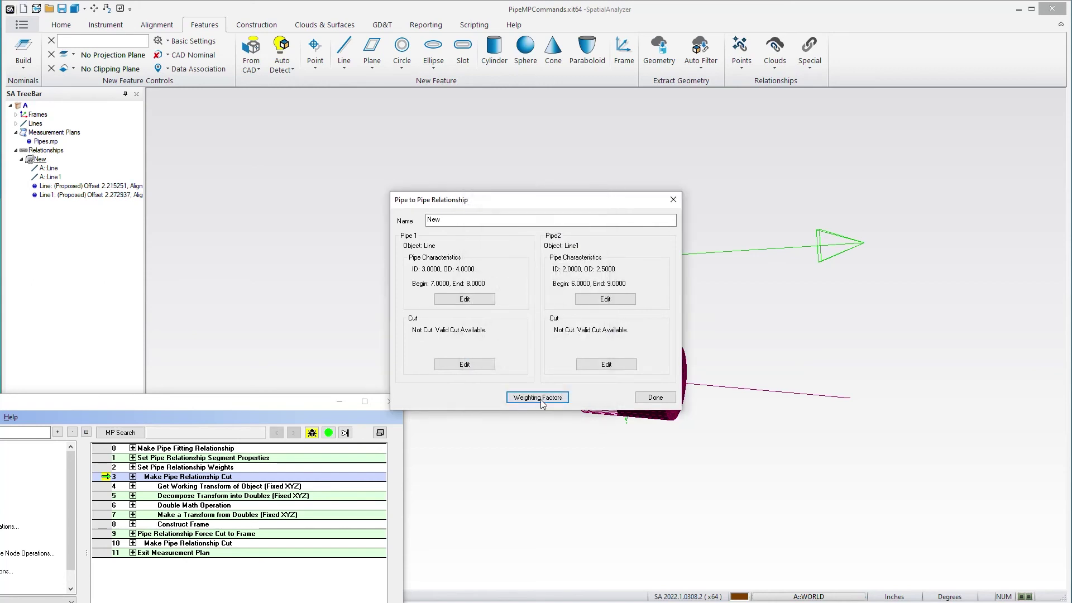
drag(551, 201, 294, 135)
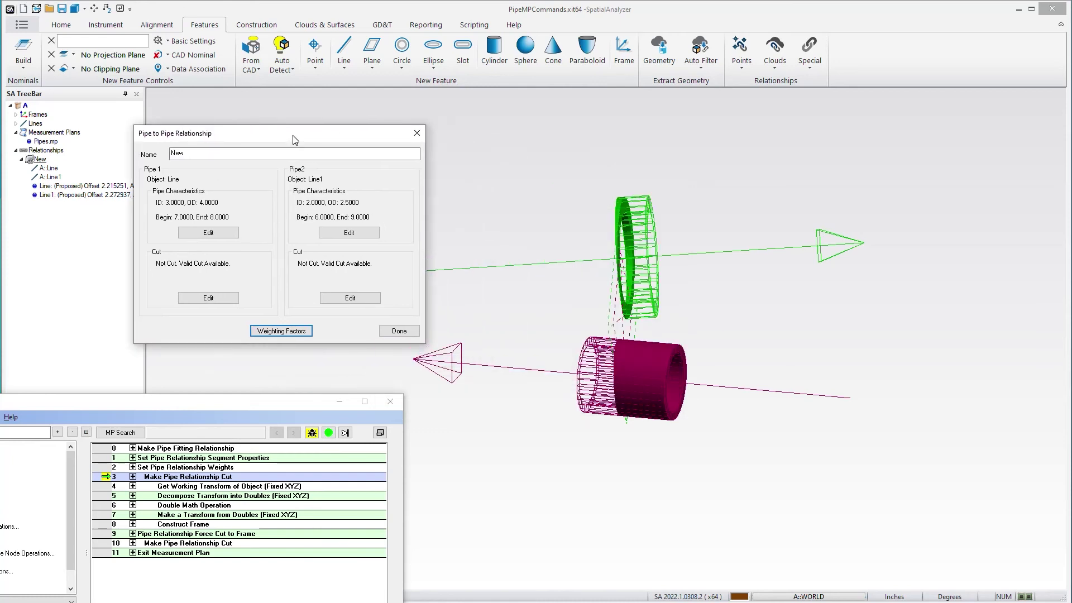
Close the relationship dialog, run the Make Pipe Relationship Cut step, and orbit around the cut pipes.
click(399, 332)
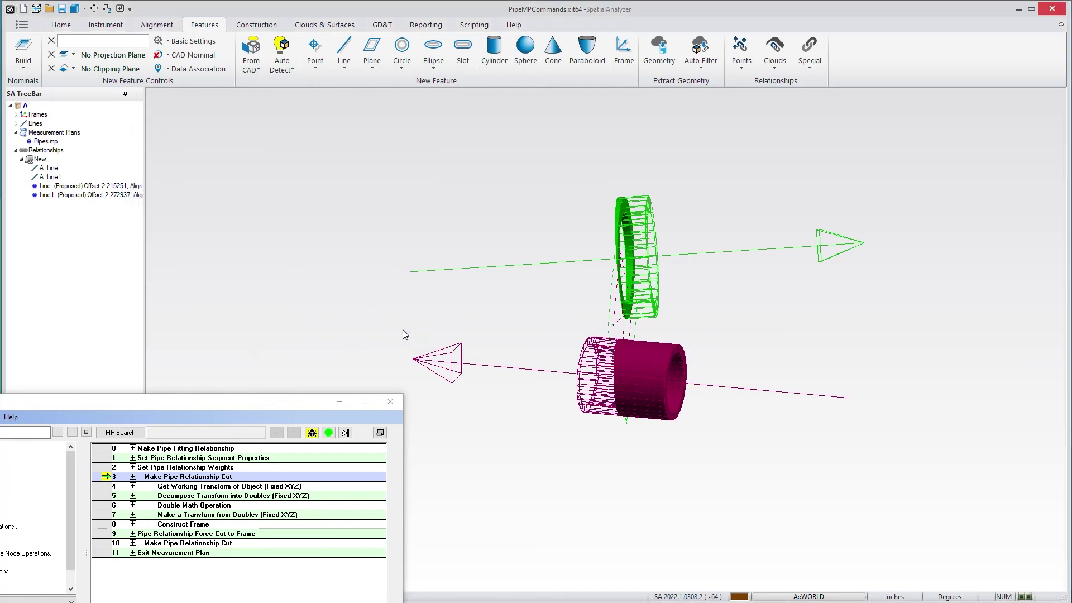
right_drag(508, 323, 545, 347)
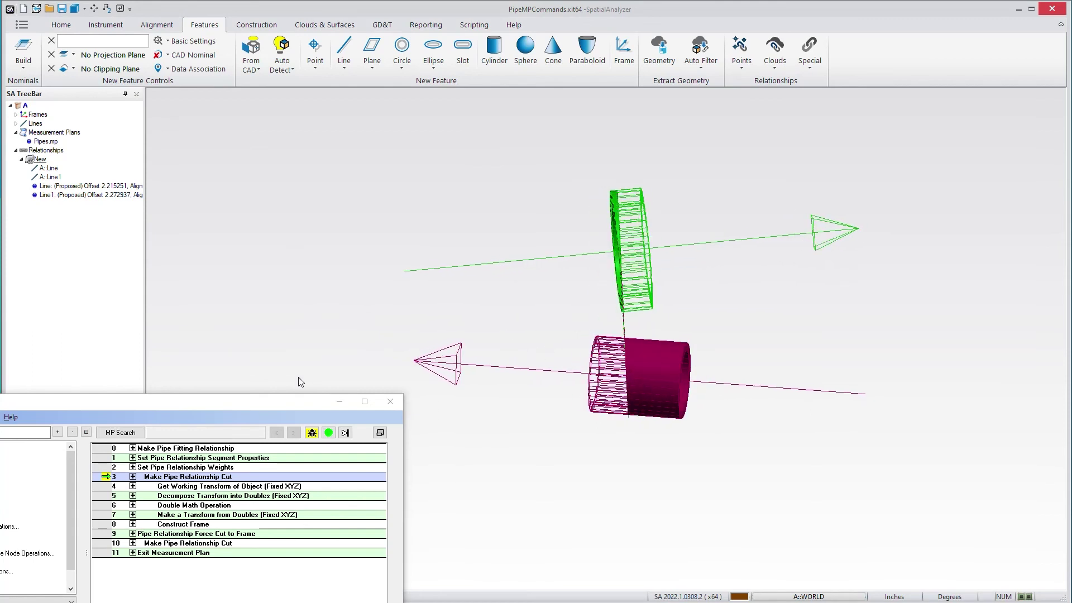
drag(253, 408, 287, 314)
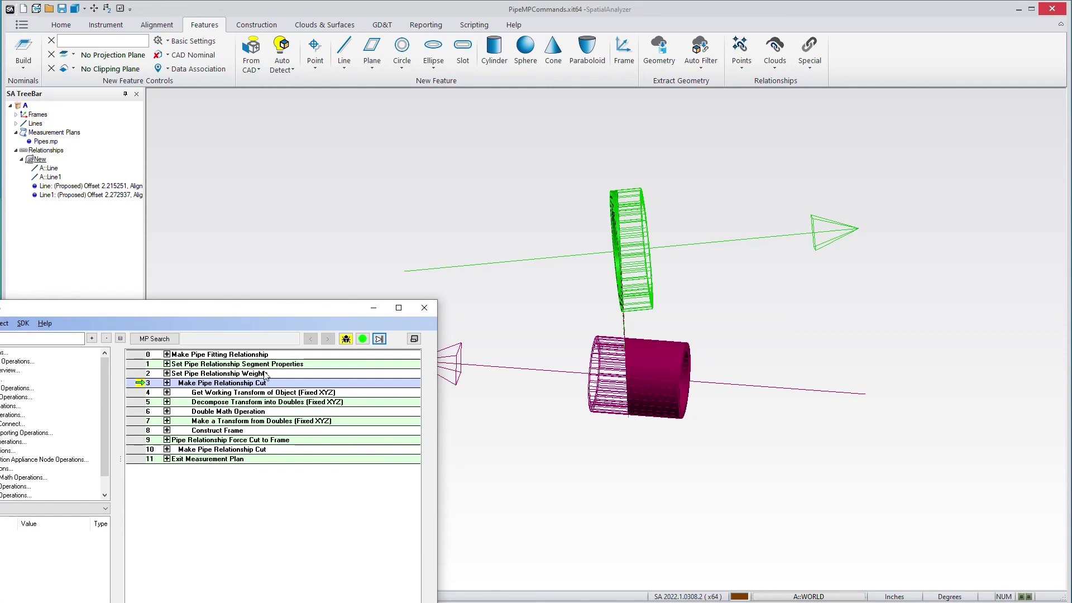
click(379, 338)
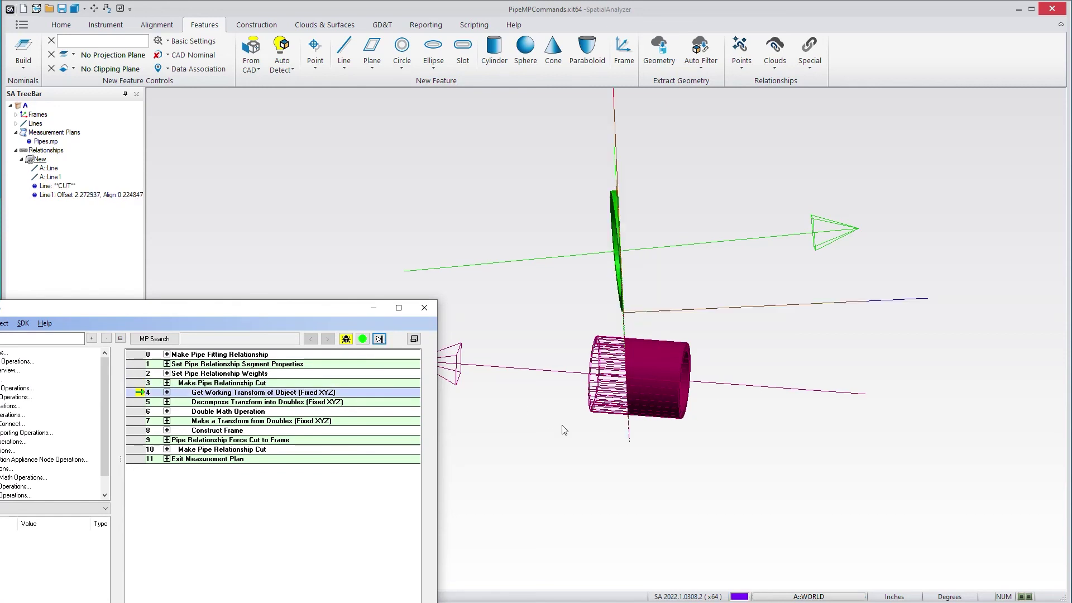
right_drag(592, 438, 575, 448)
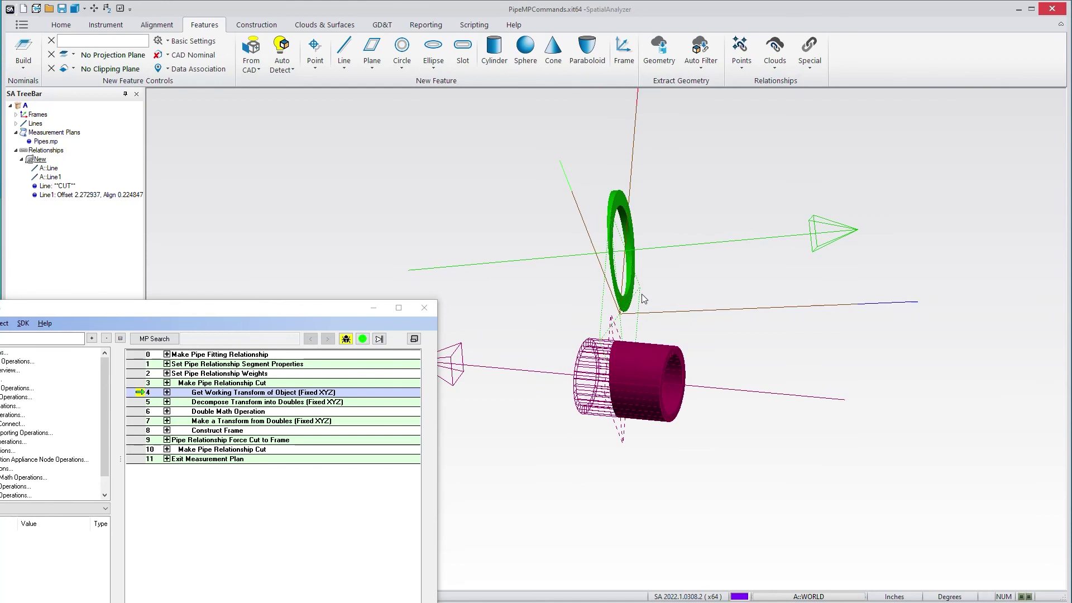
right_drag(630, 269, 655, 274)
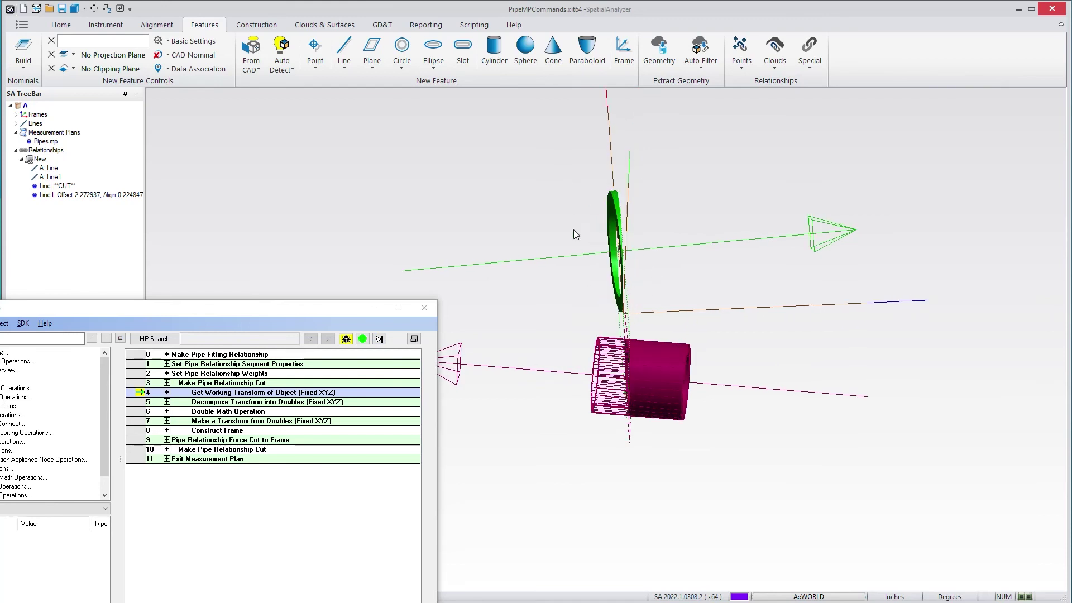
right_drag(574, 231, 617, 324)
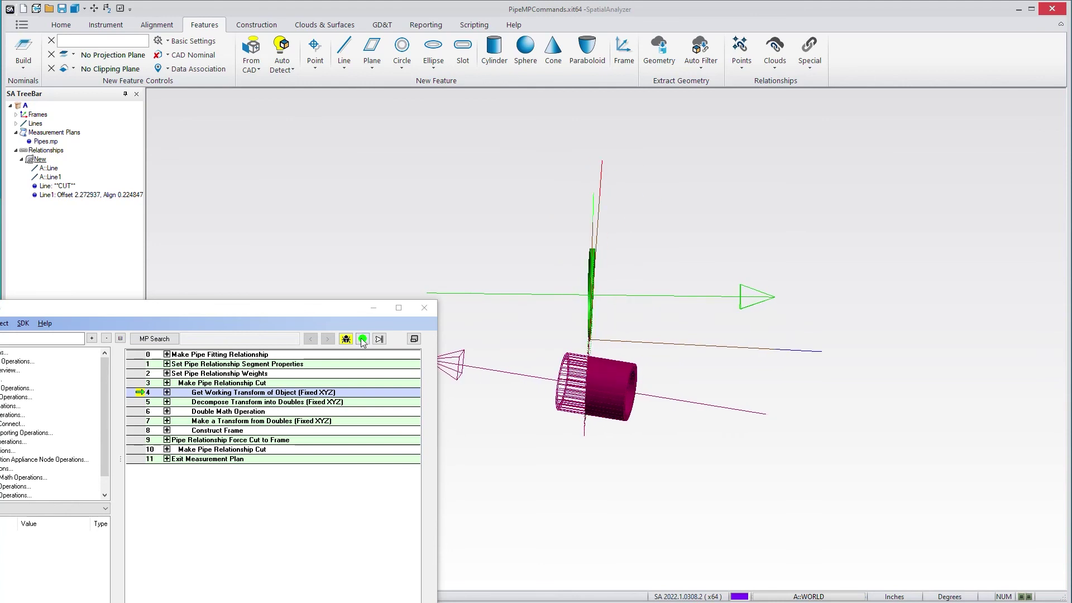
Run plan steps 4–8, Get Working Transform of Object through Construct Frame, and orbit to view the frame.
click(380, 339)
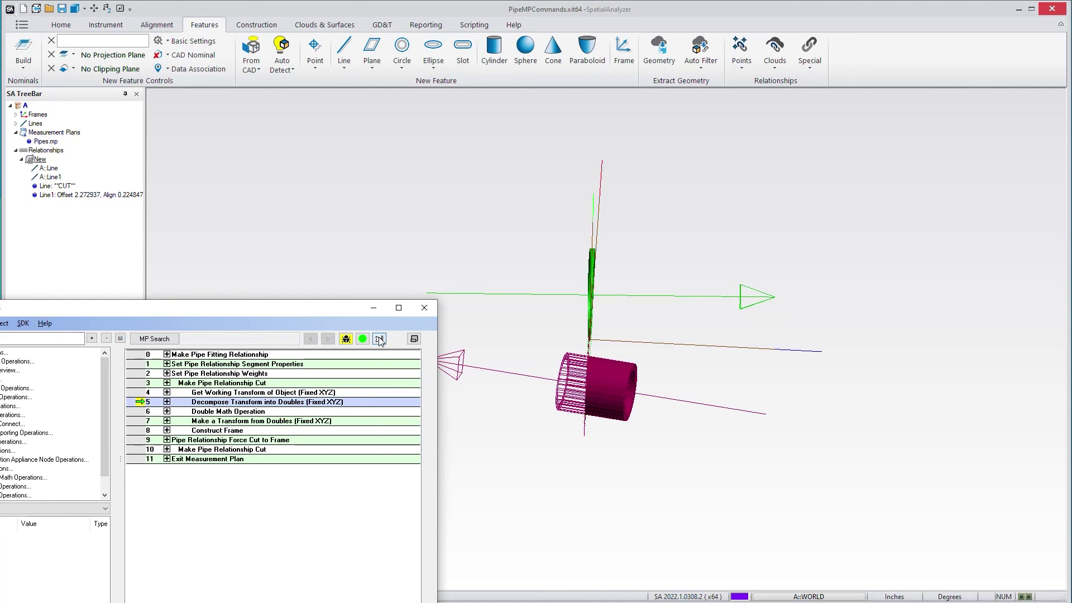
click(379, 339)
click(380, 339)
click(379, 339)
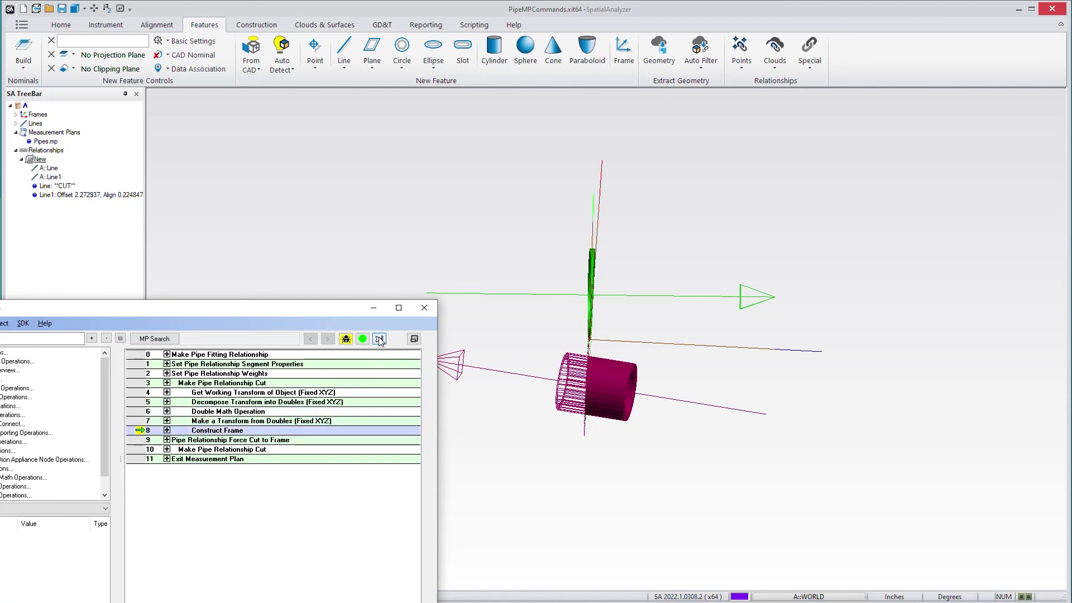
click(380, 339)
right_drag(607, 391, 613, 326)
right_drag(573, 296, 556, 252)
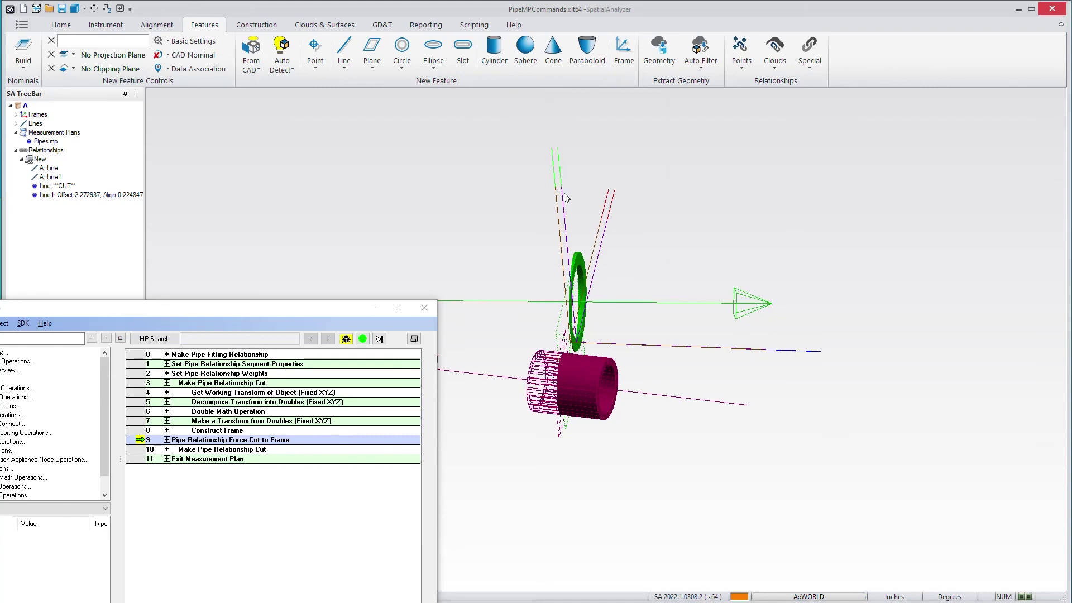
right_drag(592, 341, 579, 295)
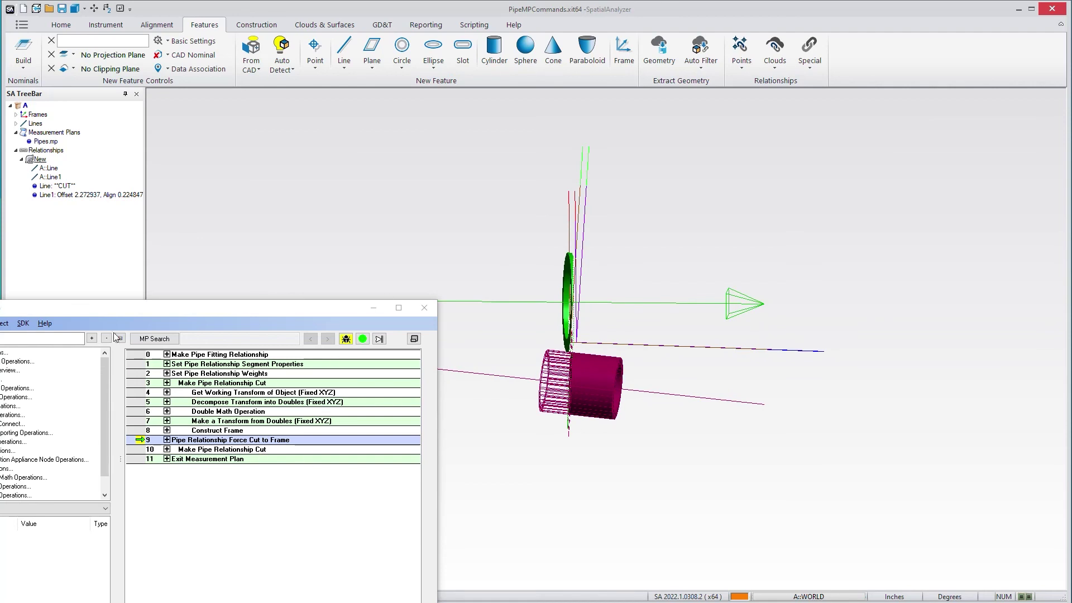
Run Pipe Relationship Force Cut to Frame, inspect the cut pipes, then run the second Make Pipe Relationship Cut.
click(380, 339)
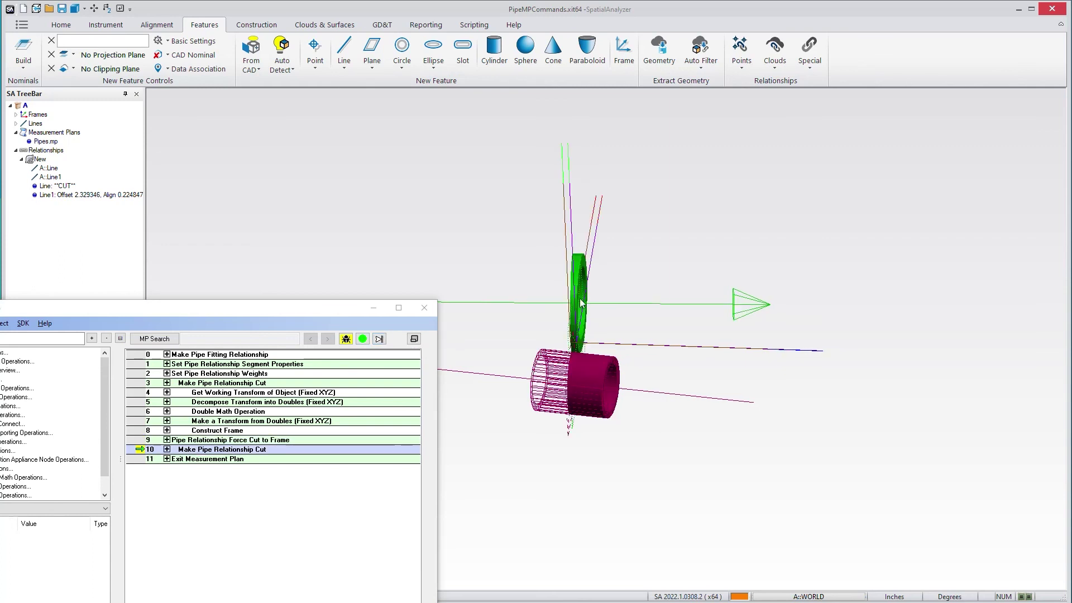
scroll(601, 357, up, 5)
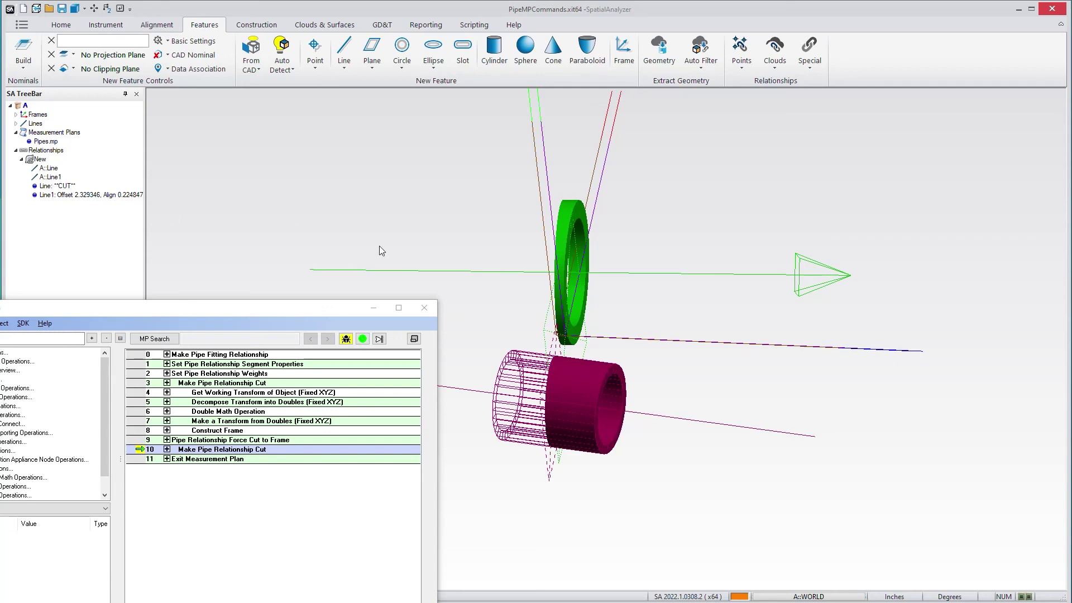
right_drag(380, 246, 406, 234)
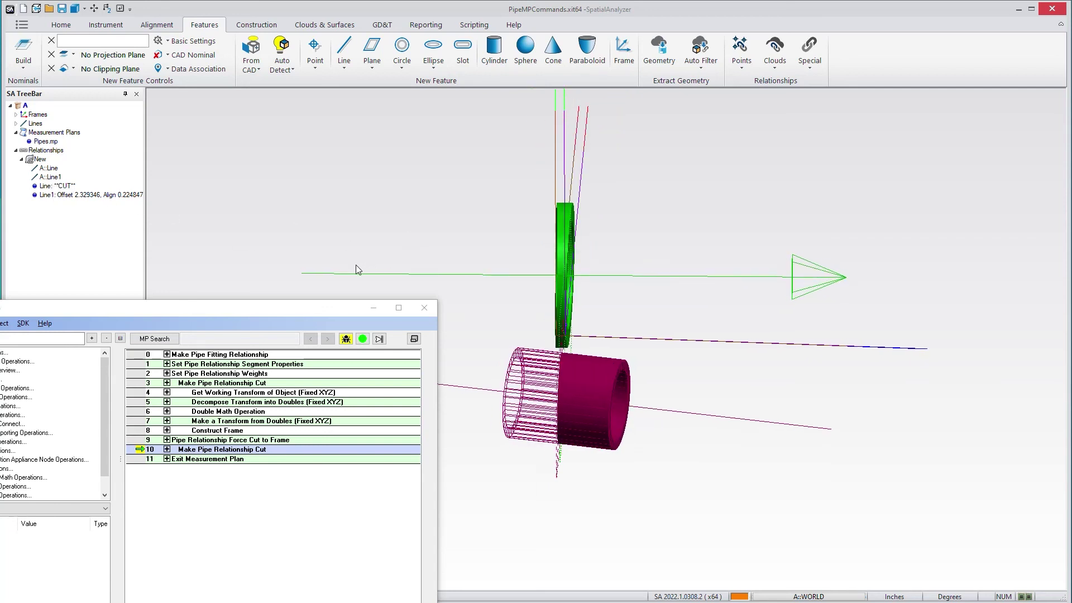
right_drag(356, 266, 561, 291)
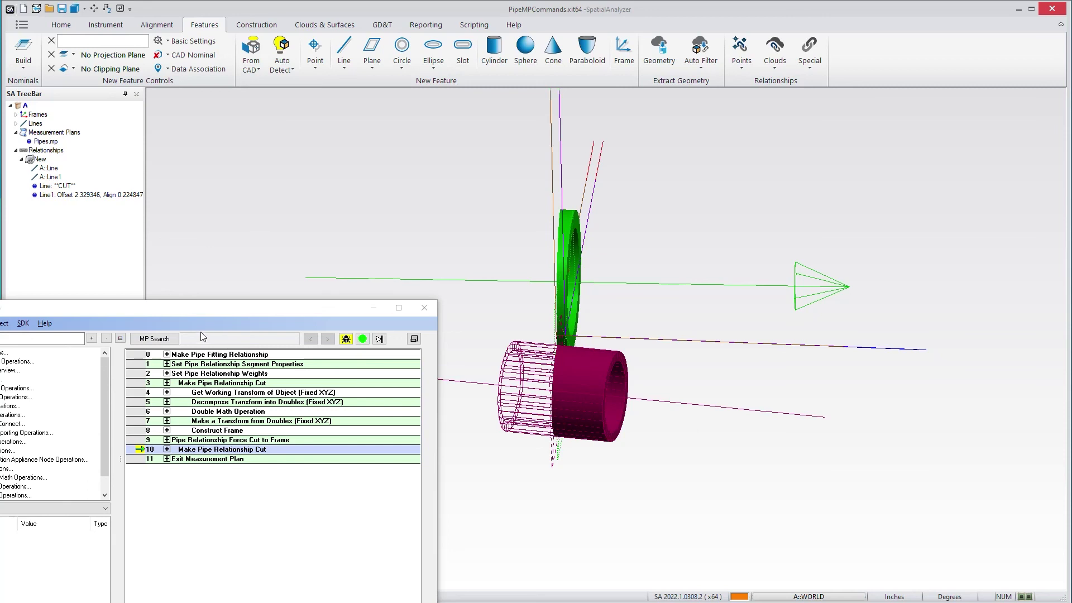
click(379, 339)
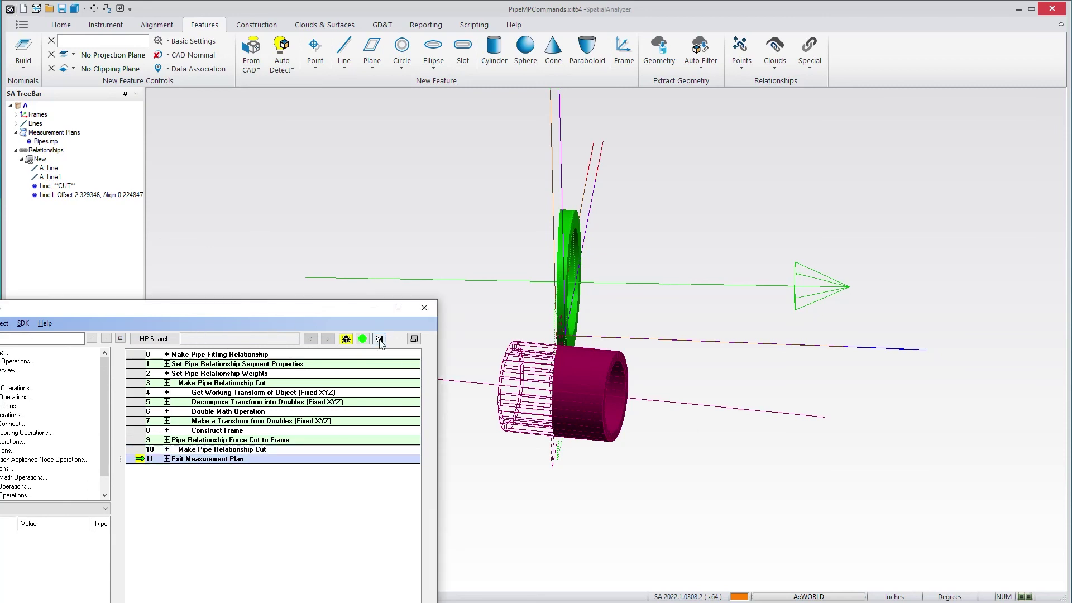